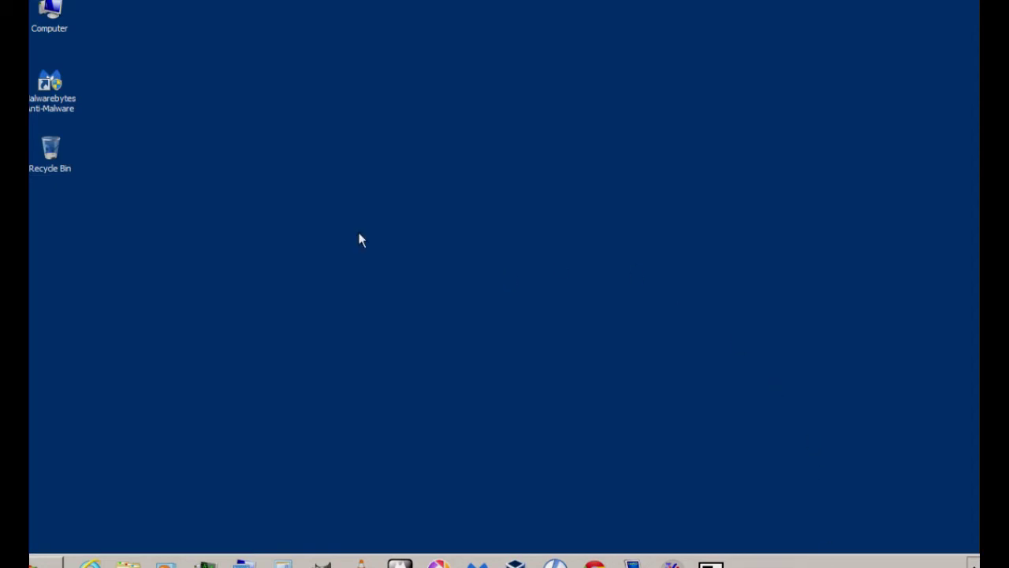
- Try to unhide the files on Removable Disk (I:) by running attrib -h -r -s /s /d i:\*.*, and refresh the folder
double_click(47, 24)
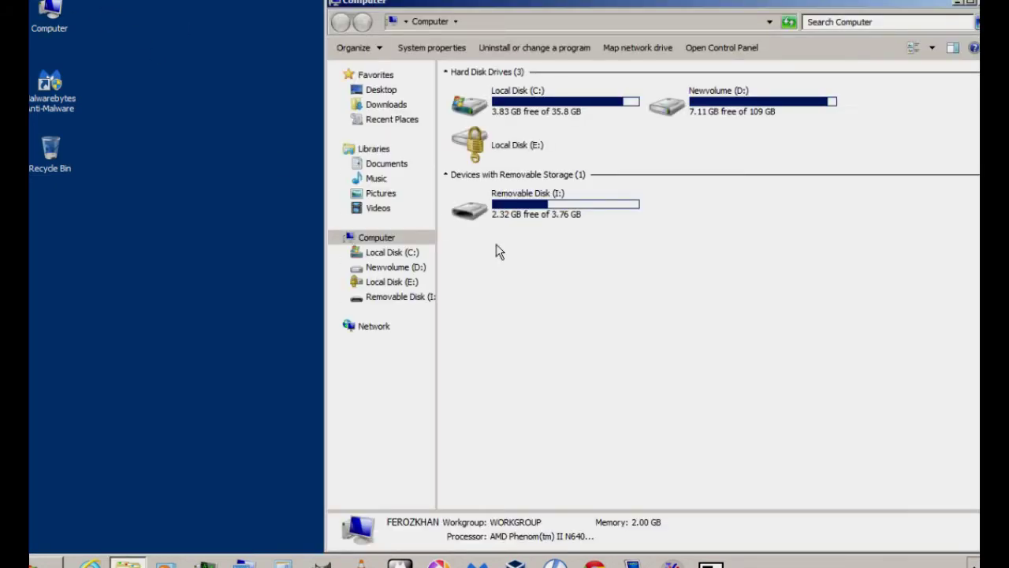
double_click(507, 219)
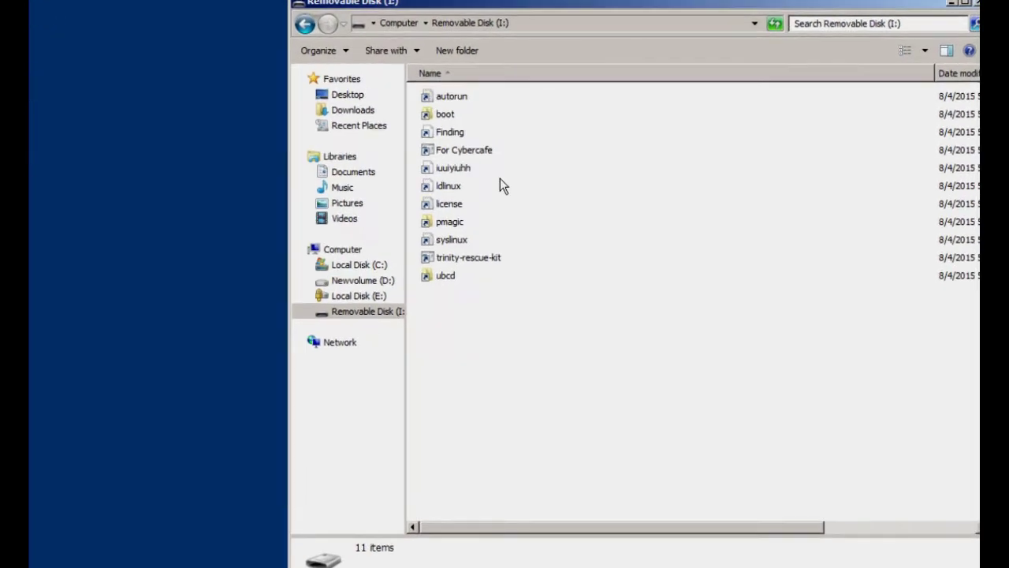
click(399, 33)
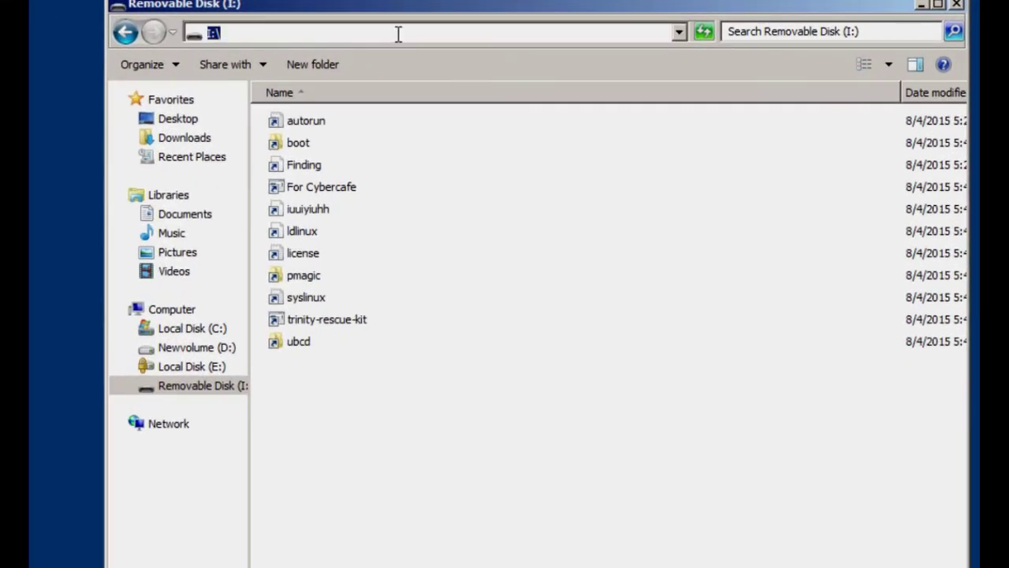
text(att)
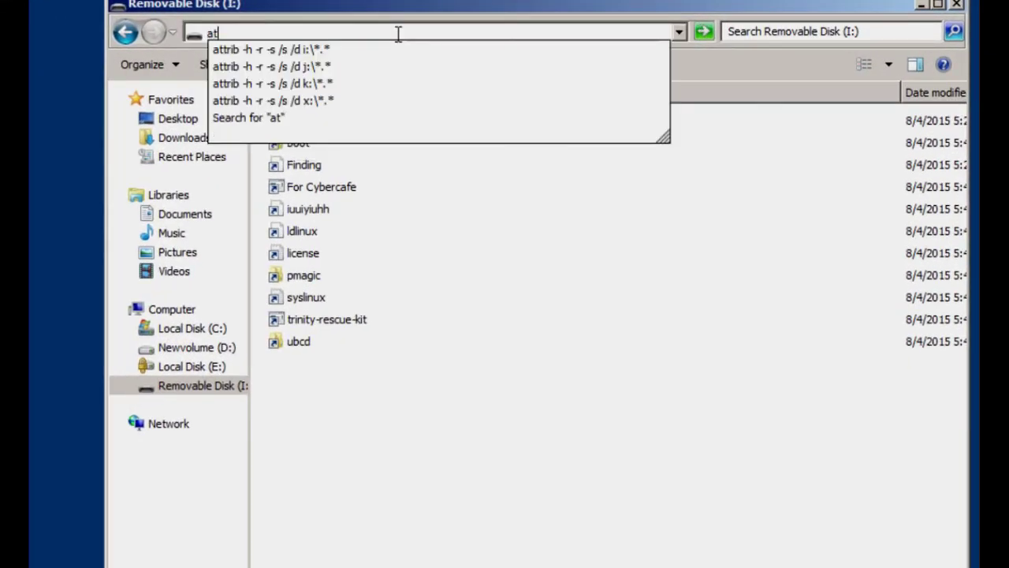
click(289, 49)
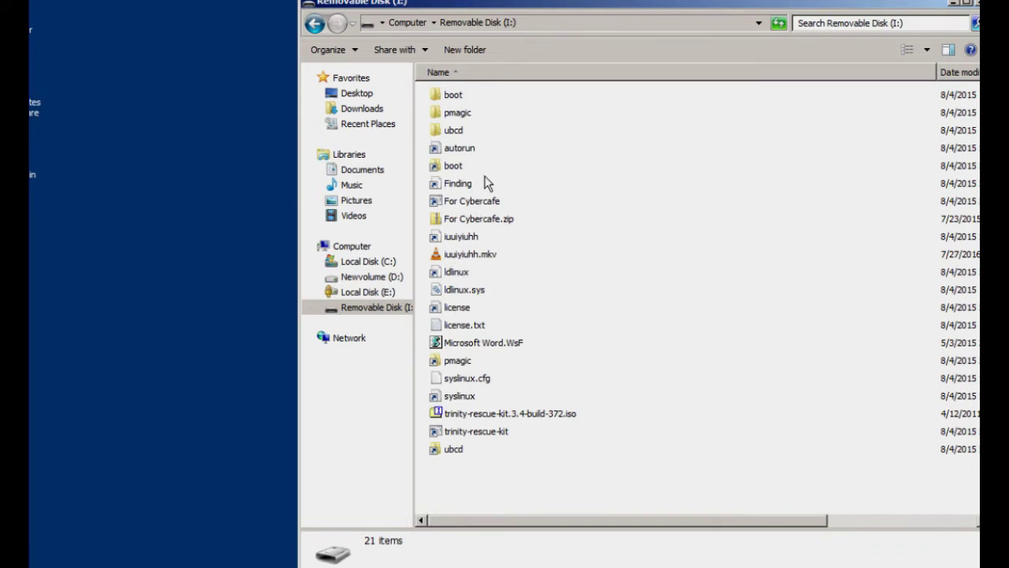
right_click(489, 477)
click(520, 334)
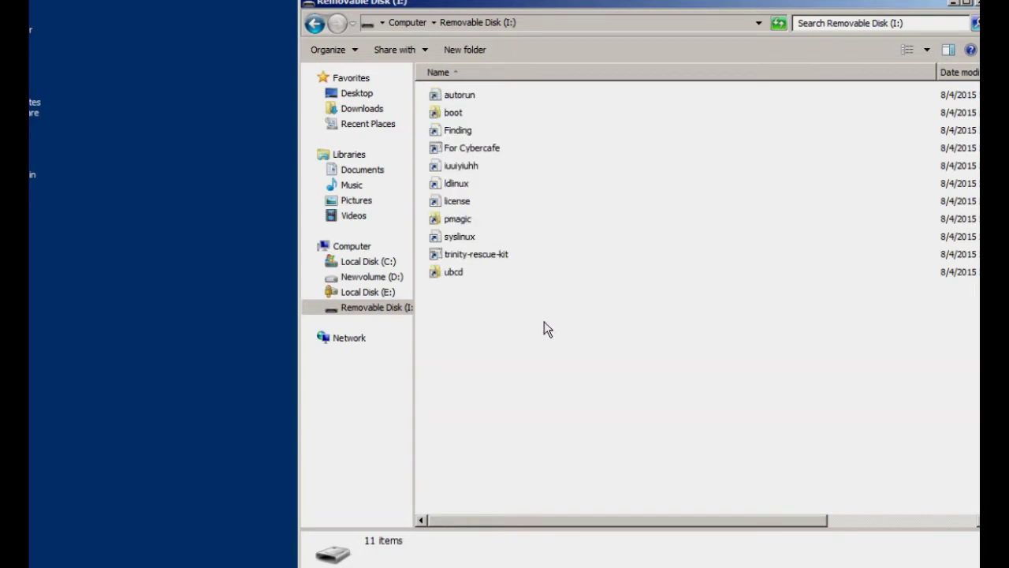
- Check the running processes in Task Manager for wscript.exe, the Microsoft Windows Based Script Host
right_click(790, 565)
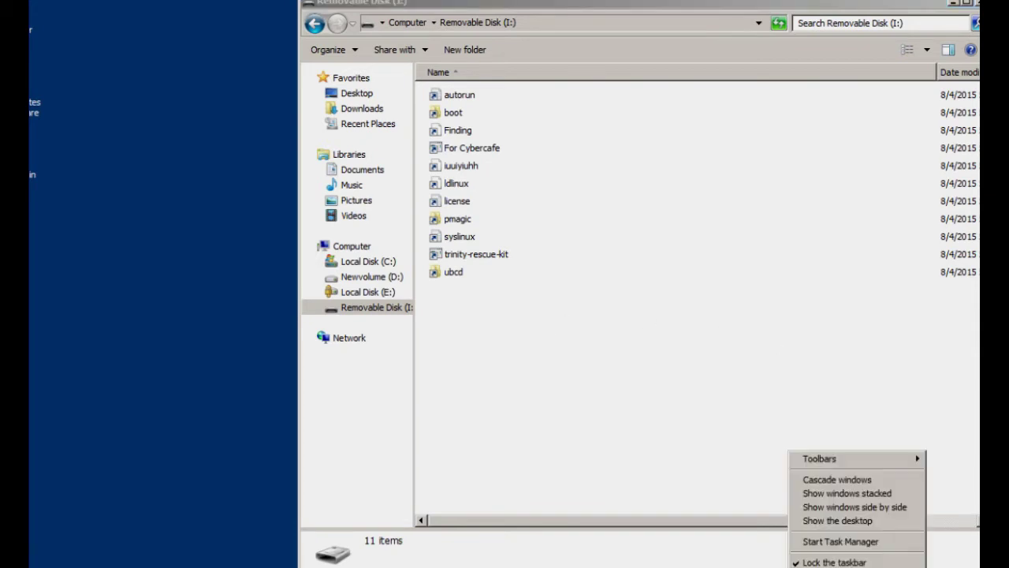
click(825, 547)
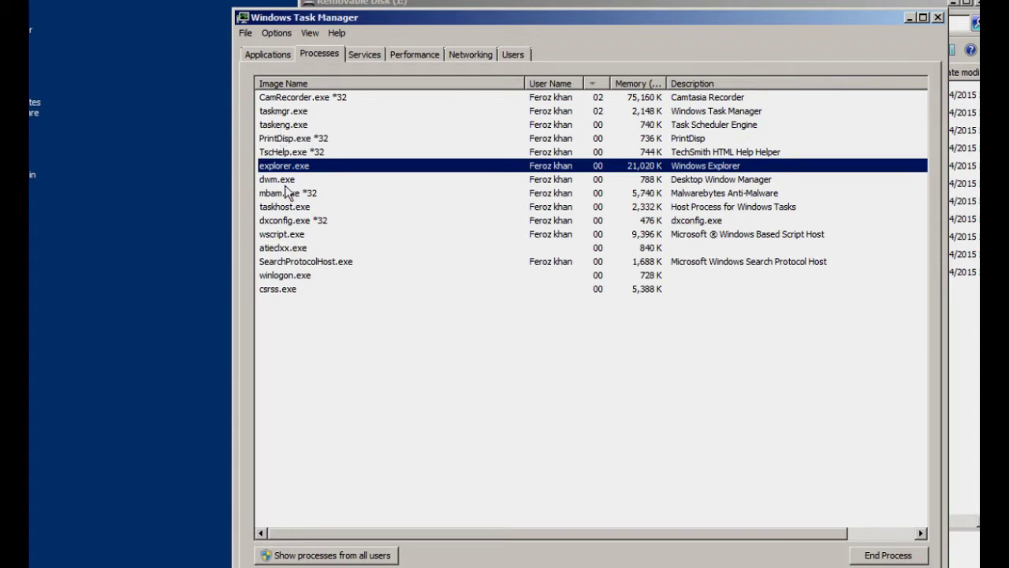
click(283, 234)
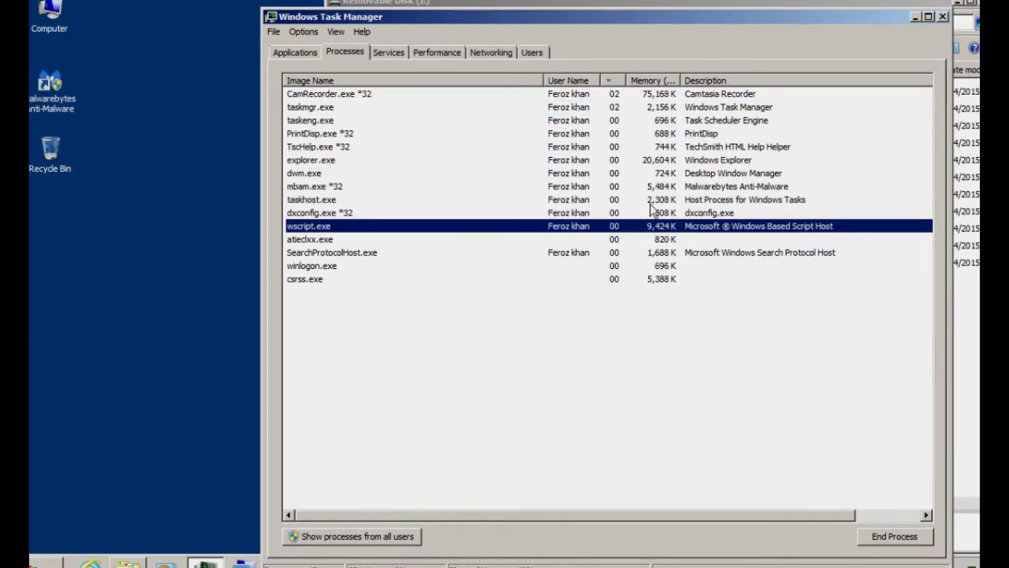
click(942, 17)
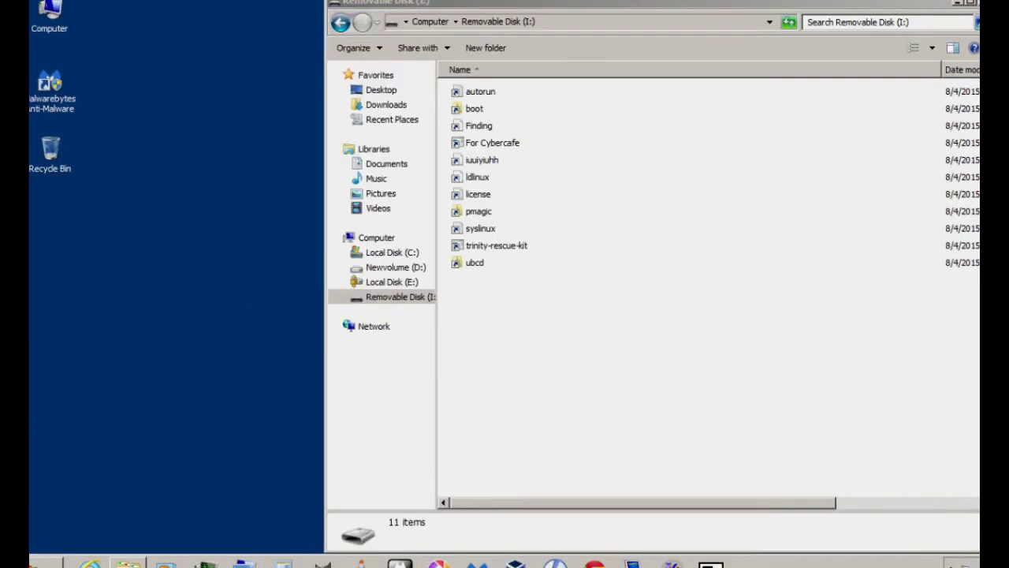
- Run wscript and set Windows Script Host to stop scripts after 1 second, applying the setting
key(super)
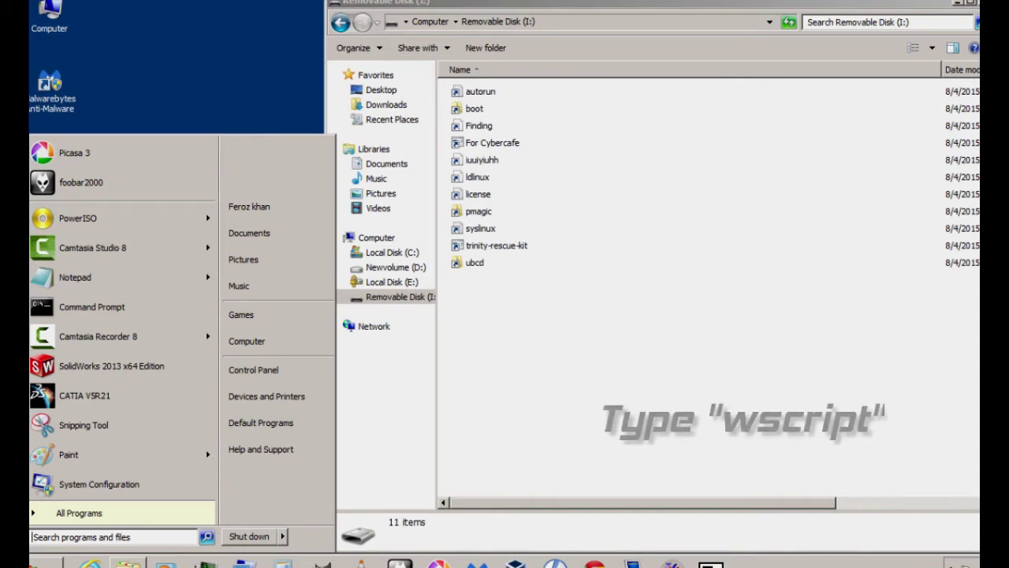
text(wscript)
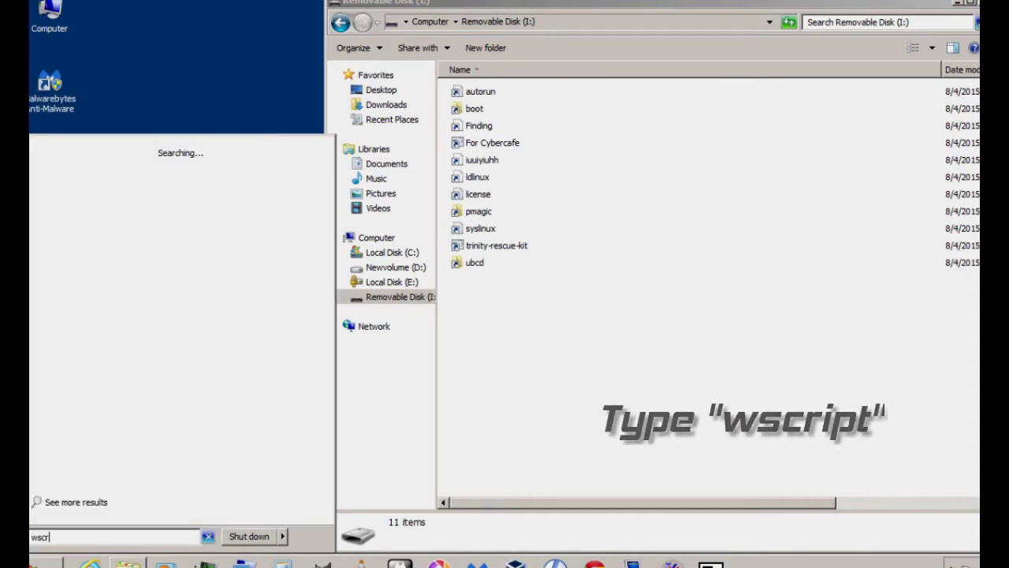
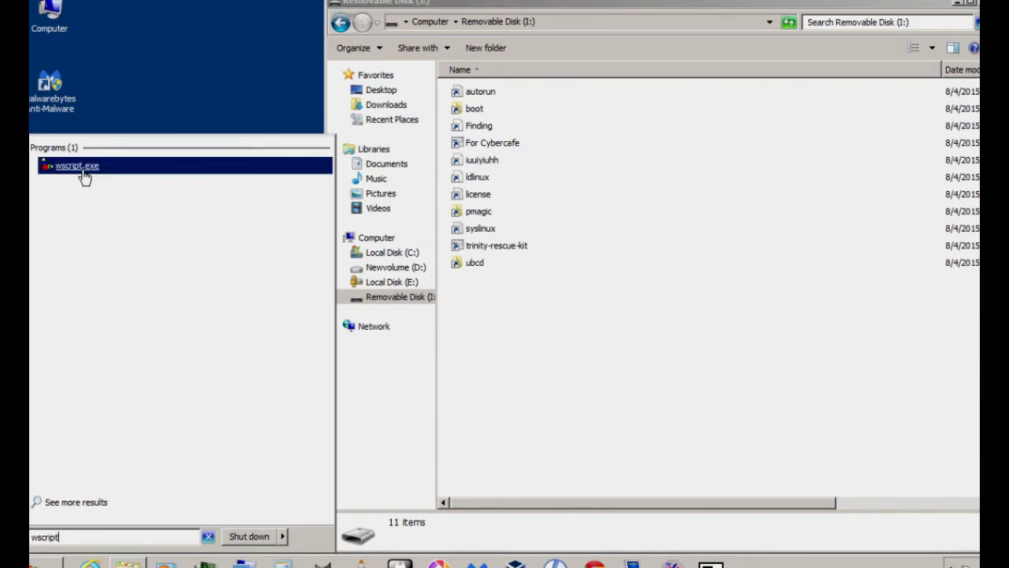
click(83, 175)
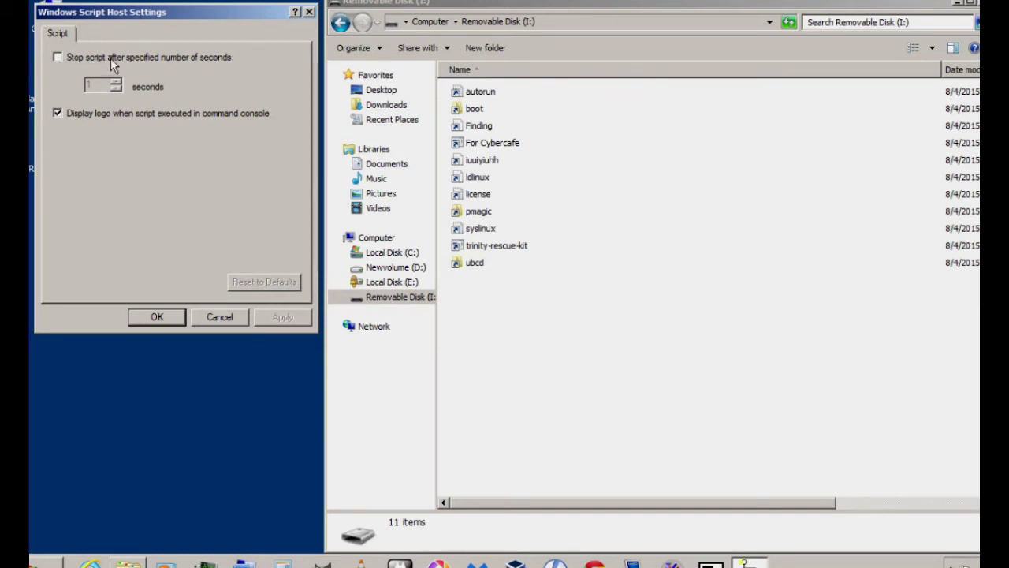
click(63, 59)
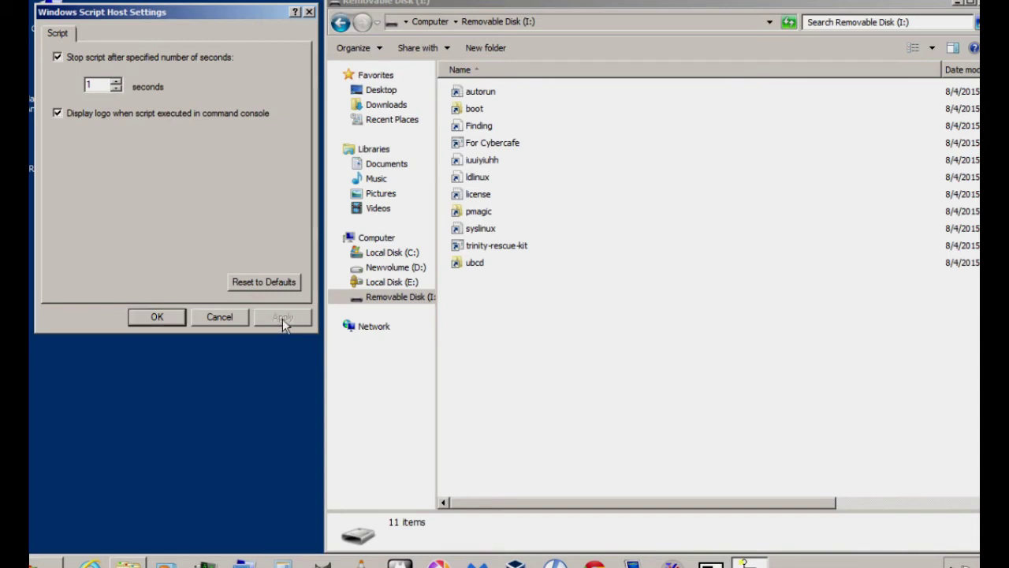
click(157, 317)
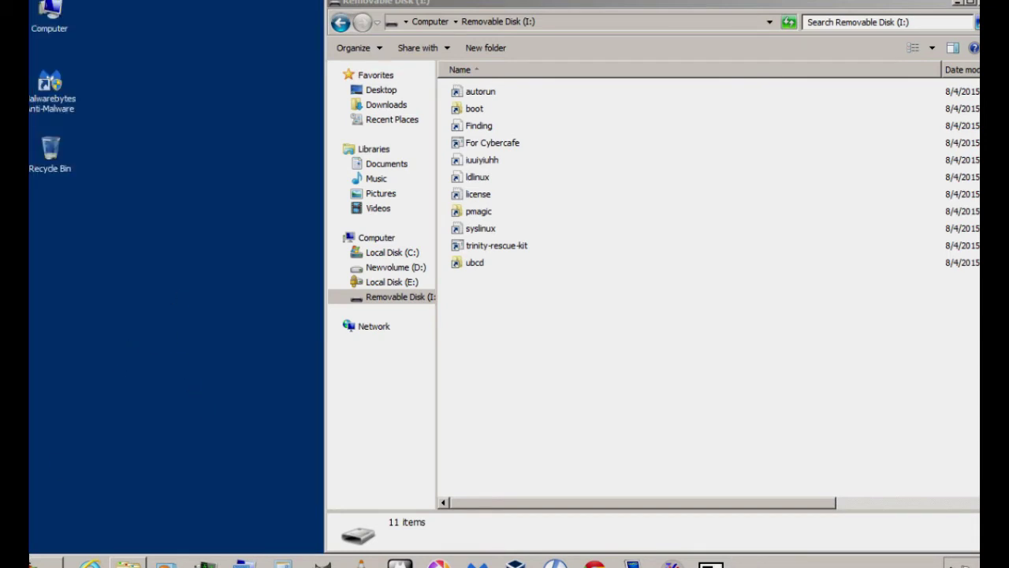
- Close the Removable Disk (I:) window and restart the computer
click(975, 3)
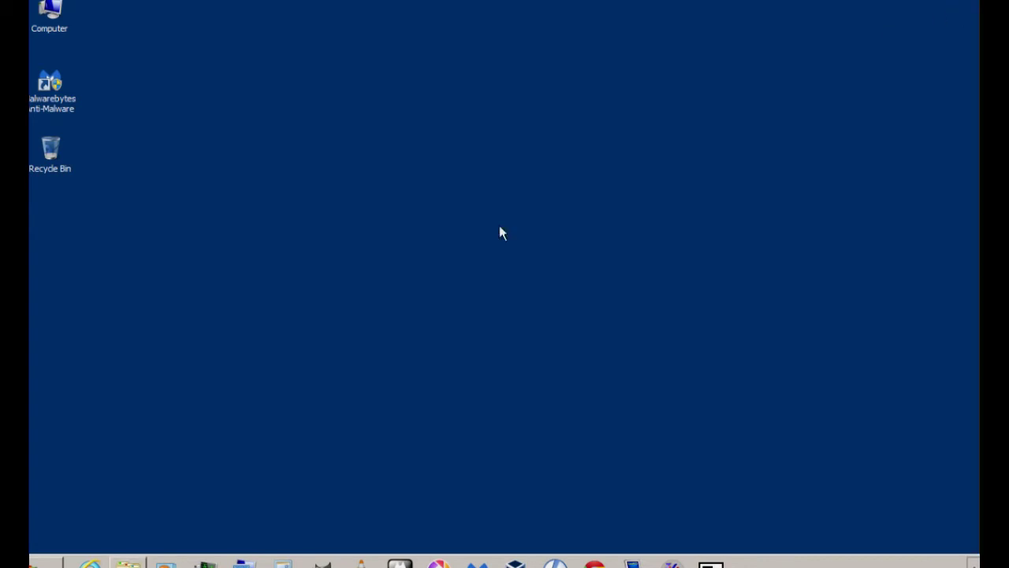
click(32, 560)
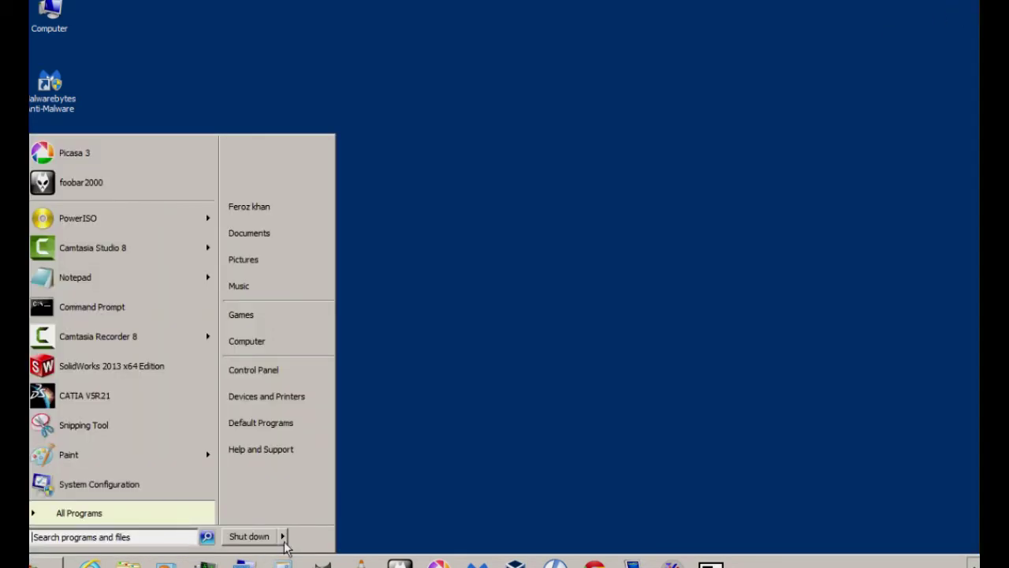
mouse_move(282, 536)
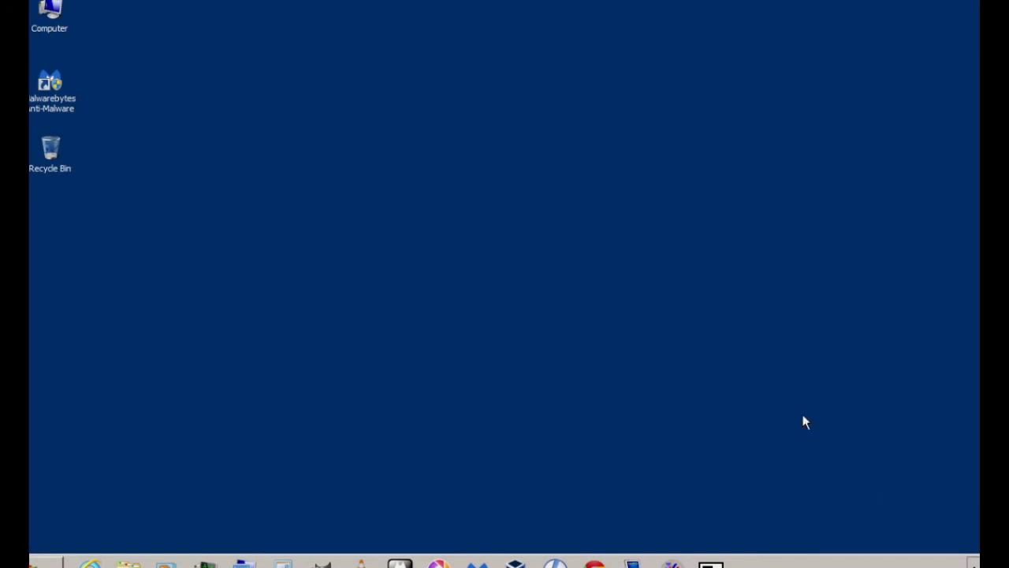
- Check in Task Manager whether wscript.exe is still among the running processes
right_click(791, 564)
click(824, 521)
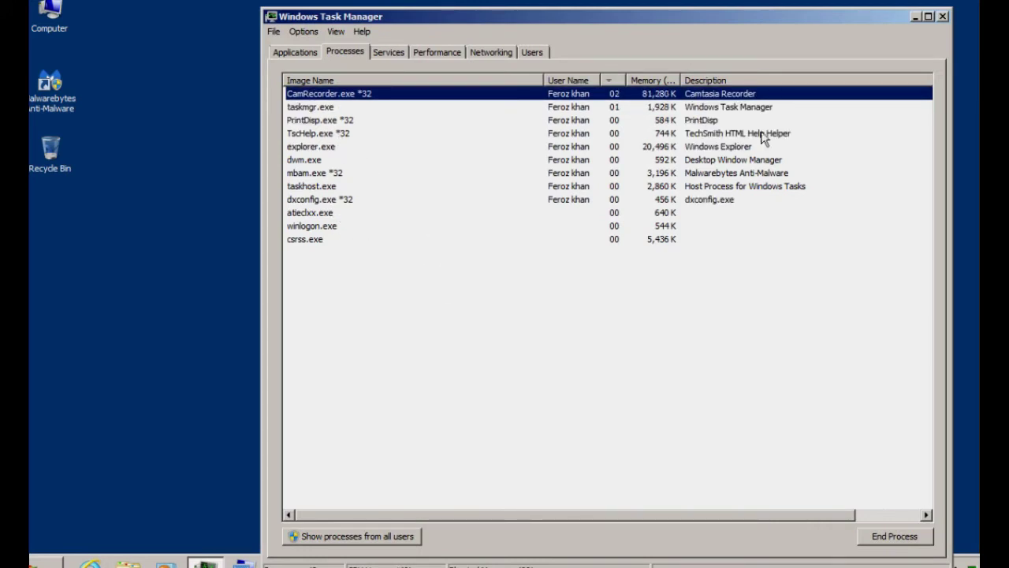
click(943, 17)
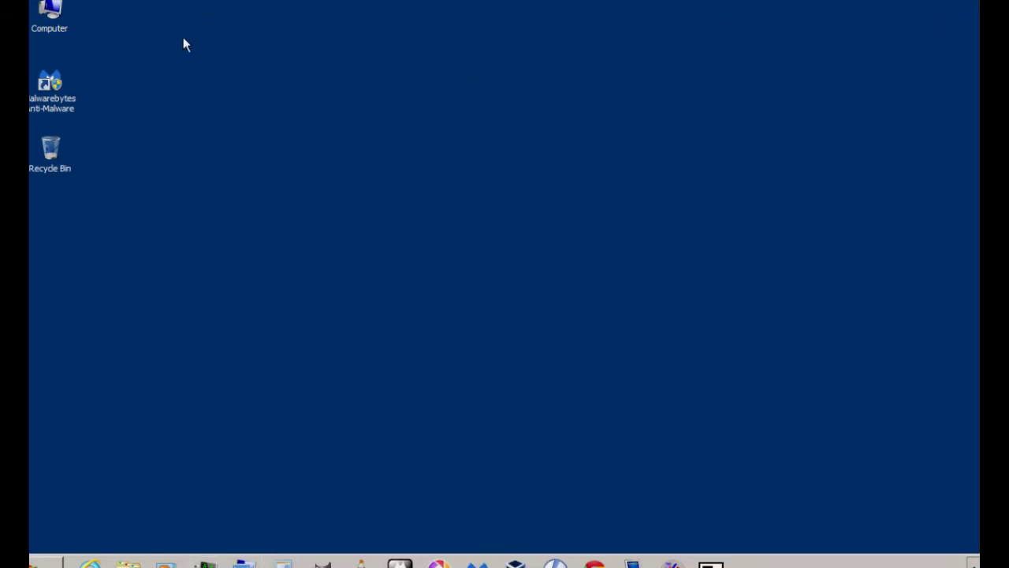
- Open Removable Disk (I:) from Computer
double_click(56, 19)
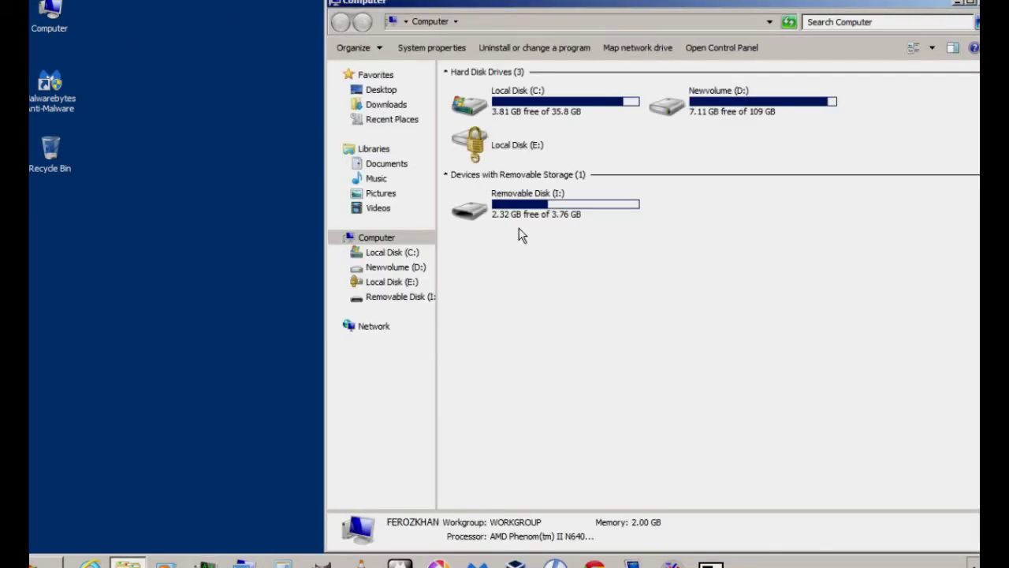
double_click(520, 214)
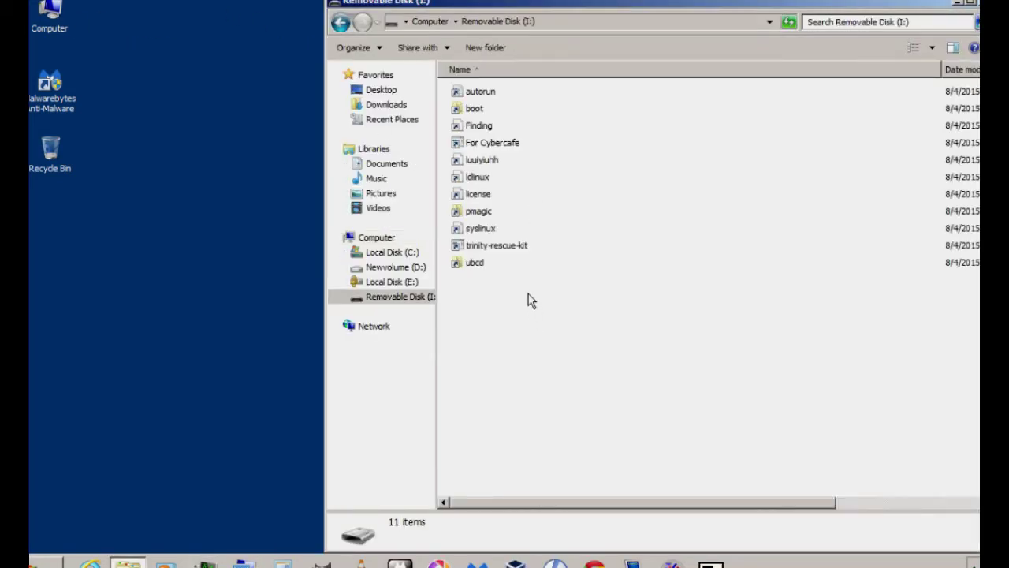
click(566, 24)
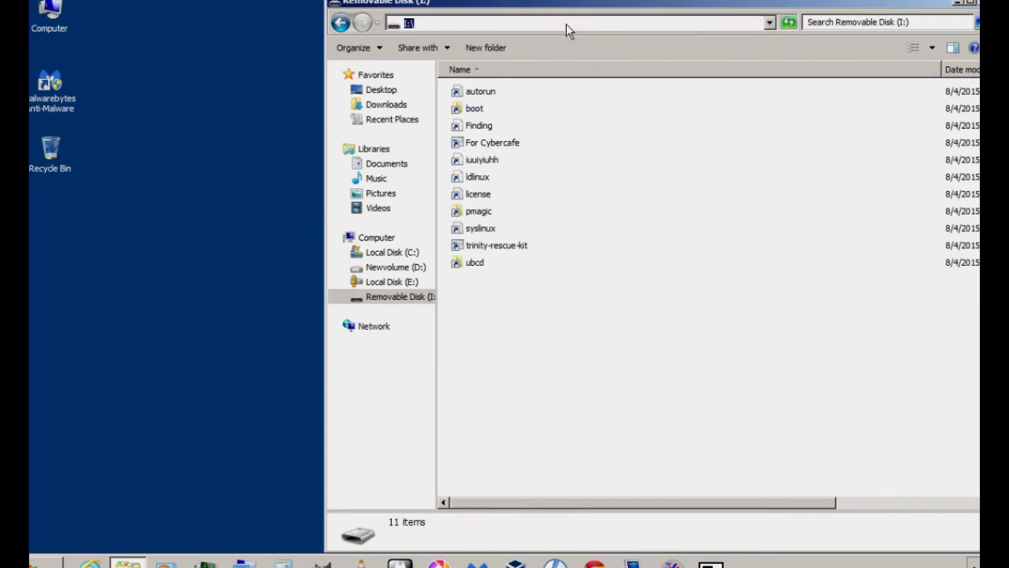
key(BackSpace)
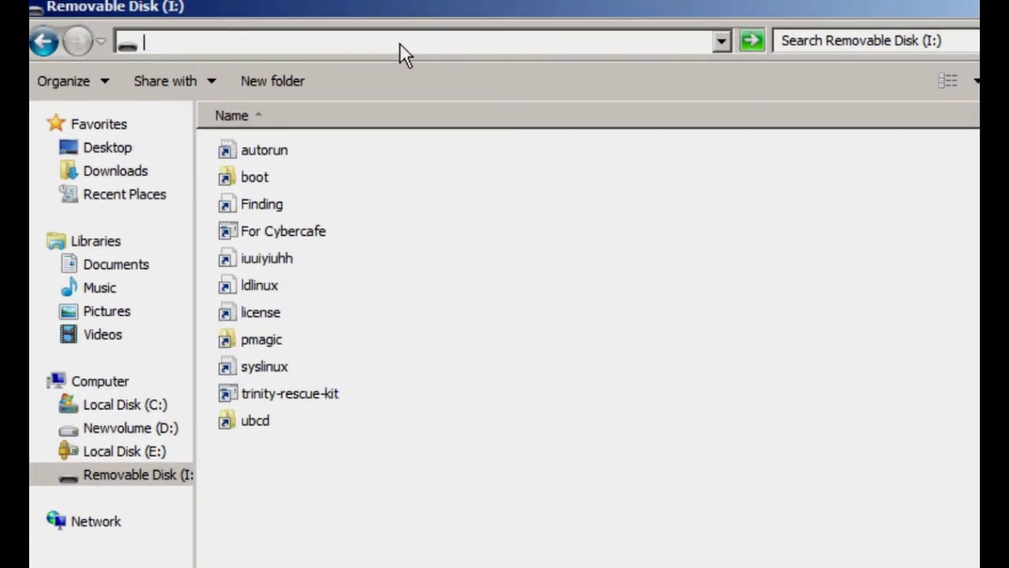
text(a)
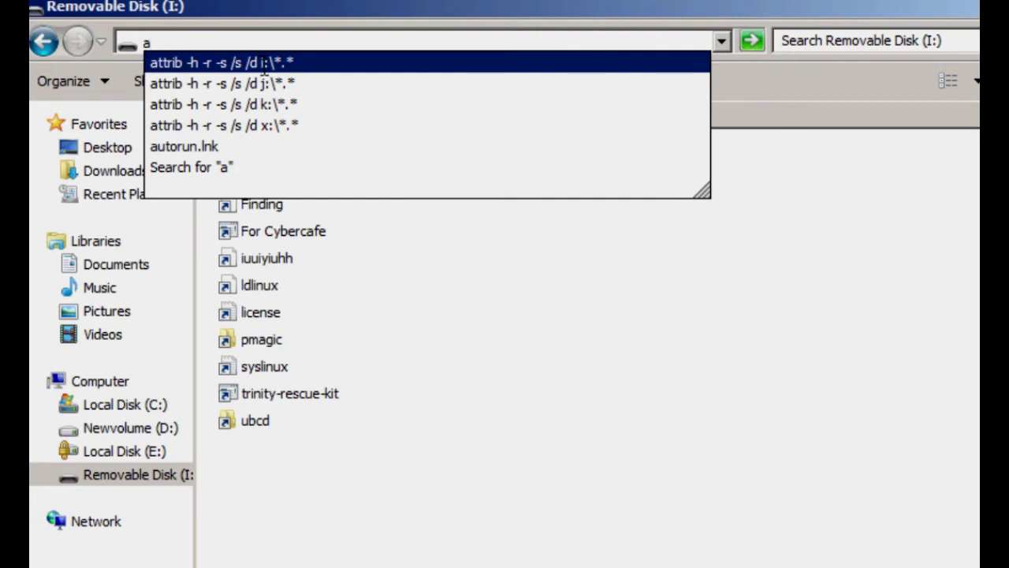
click(176, 477)
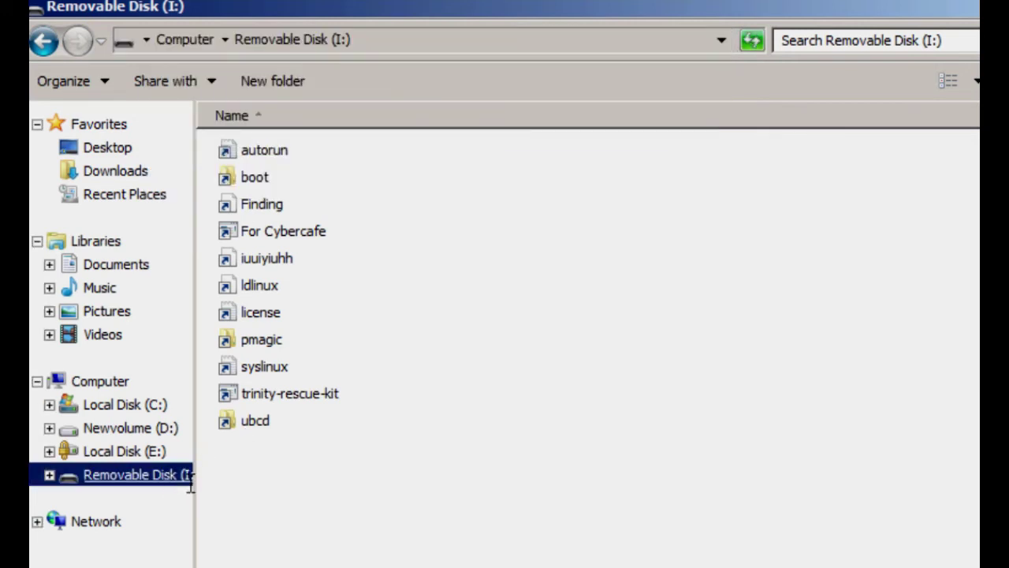
- Run attrib -h -r -s /s /d i:\*.* from the drive's address to clear the hidden, read-only and system attributes
click(370, 43)
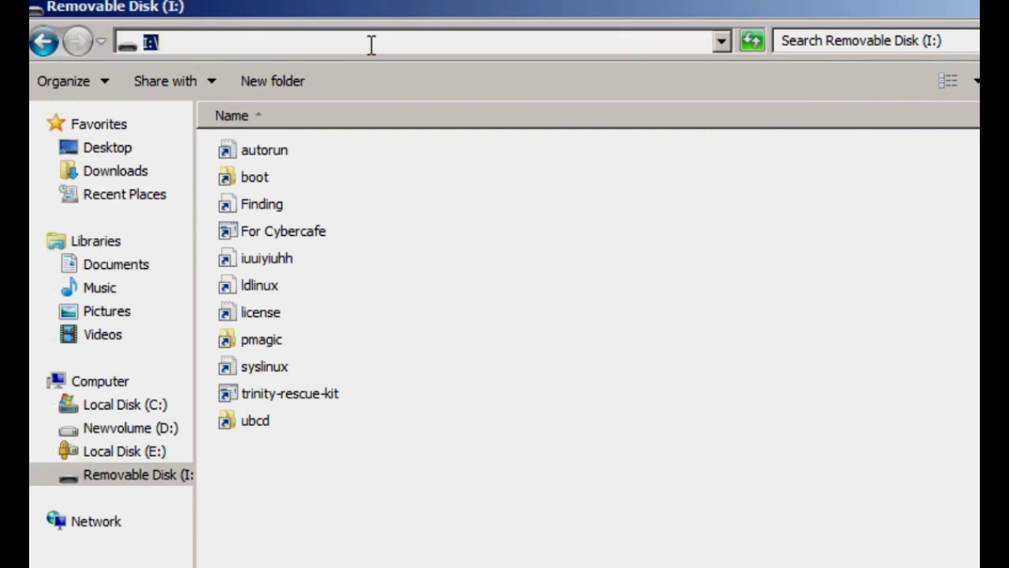
text(attr)
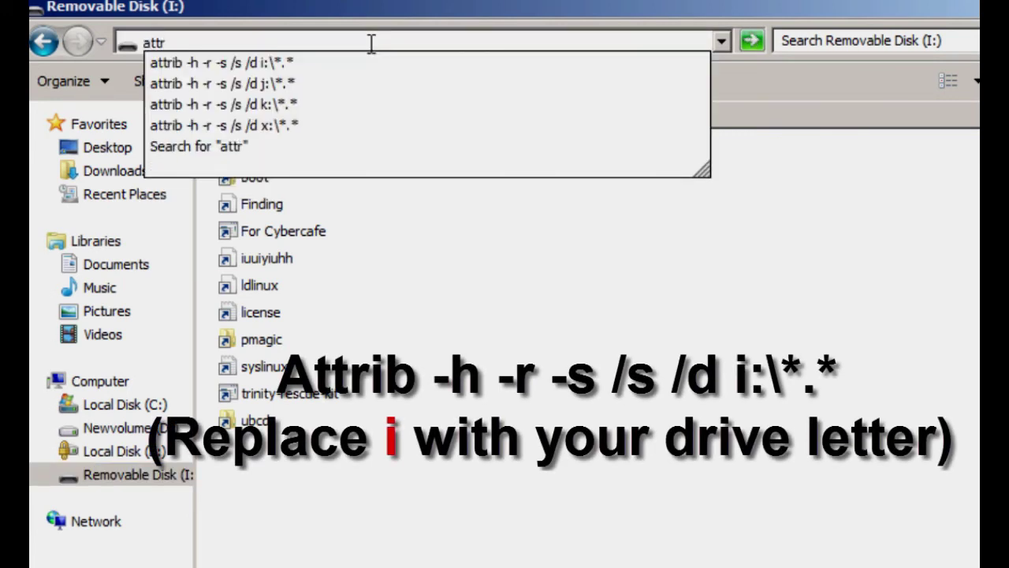
text(ib -h -r -s )
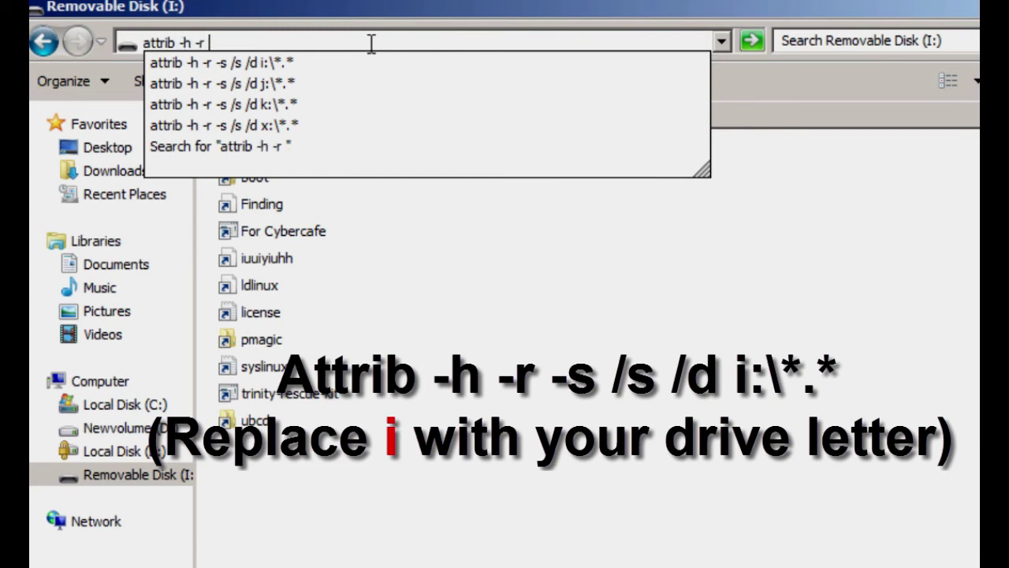
text(/s /d )
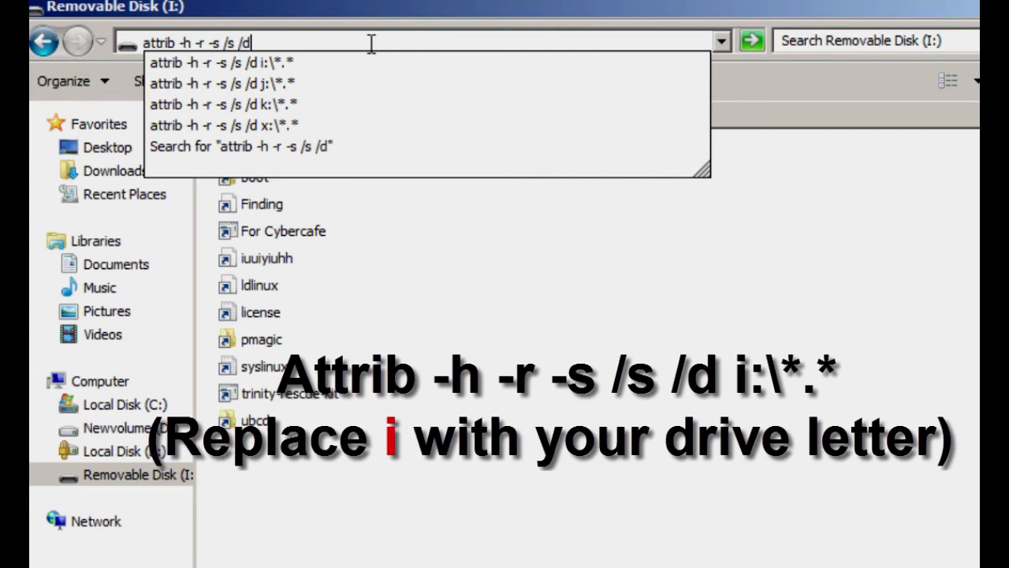
text(i)
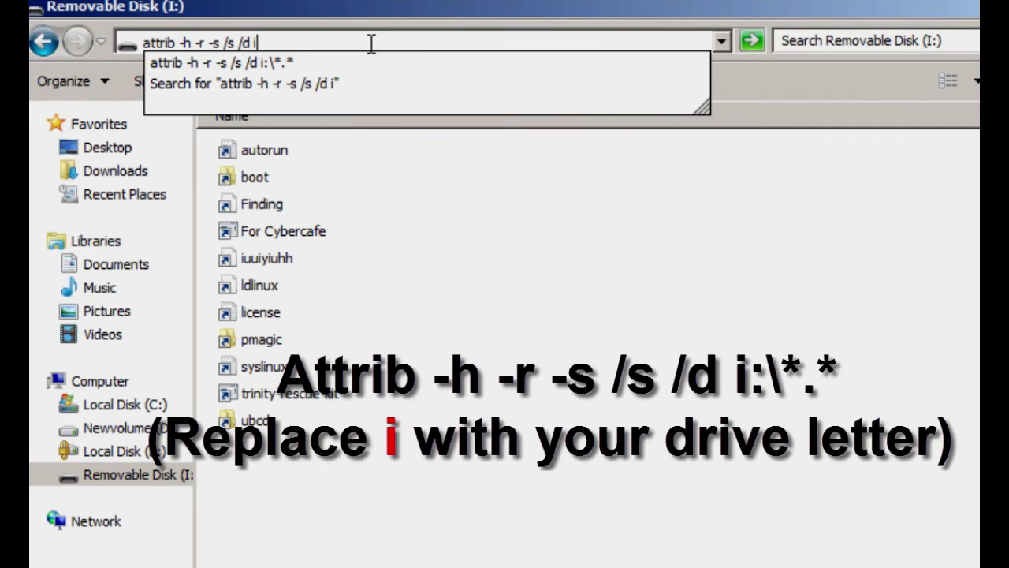
text(:\)
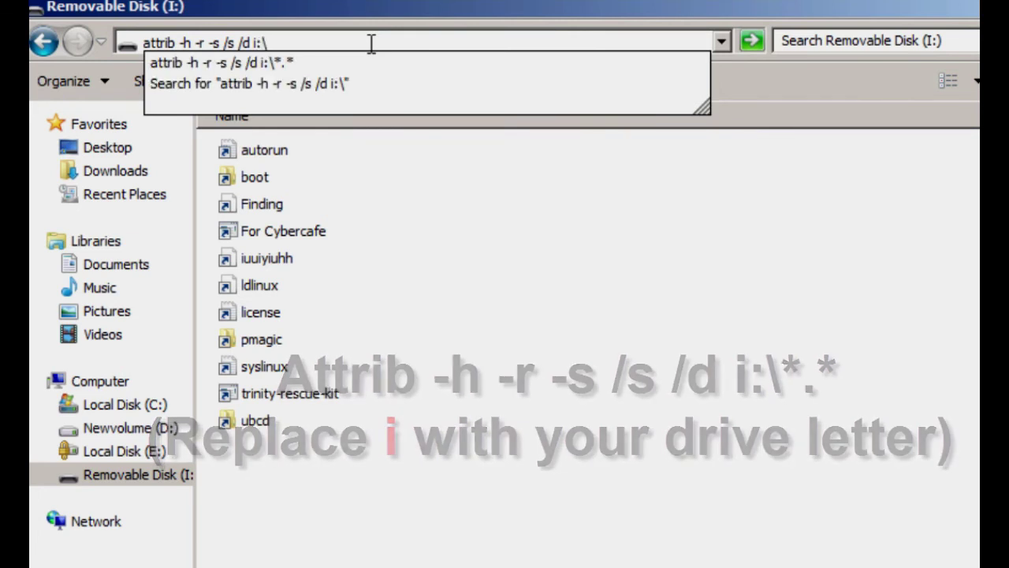
text(*)
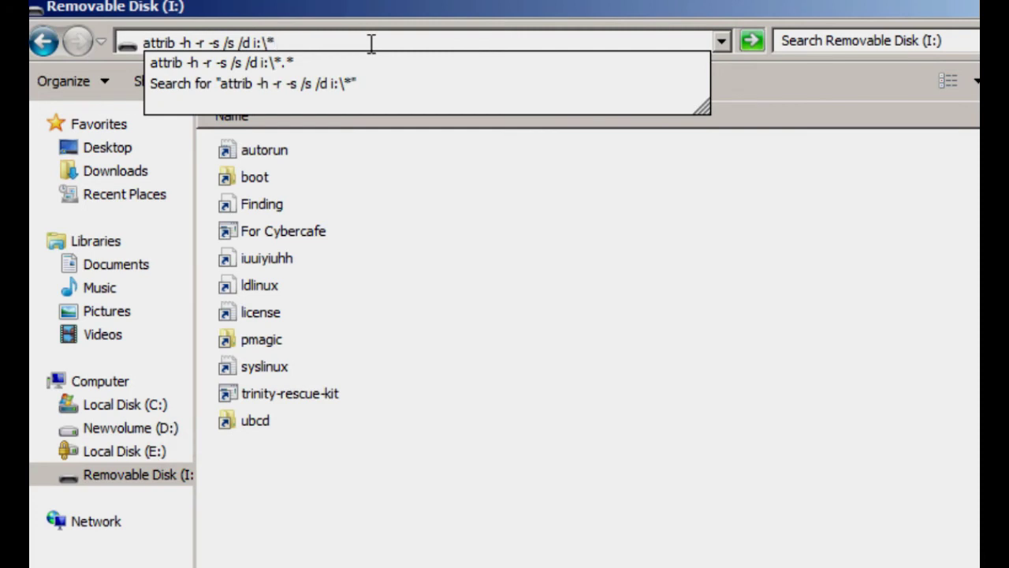
text(.*)
key(Return)
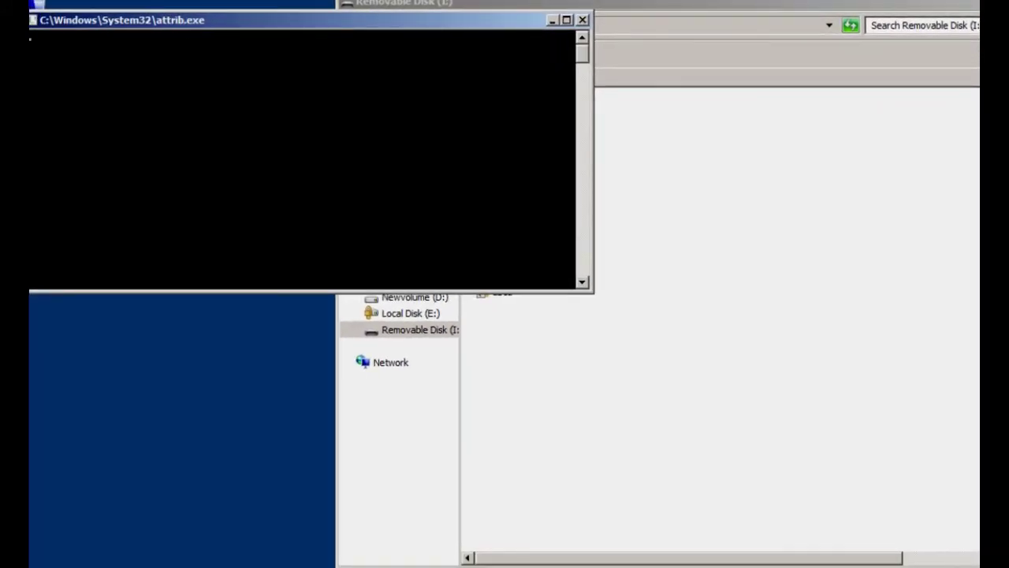
drag(419, 24, 611, 132)
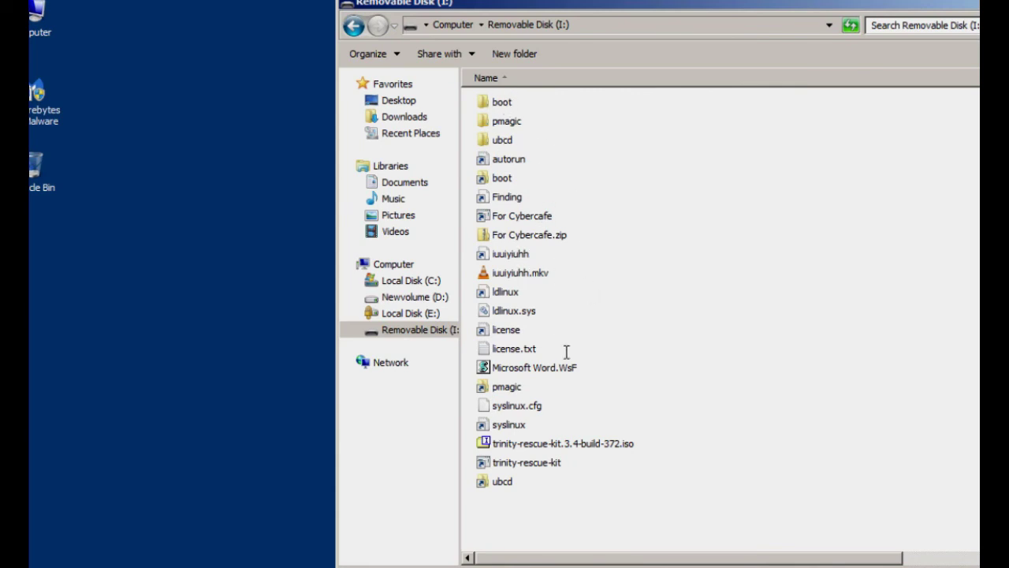
- Refresh the file list of Removable Disk (I:) and close the drive window
right_click(541, 505)
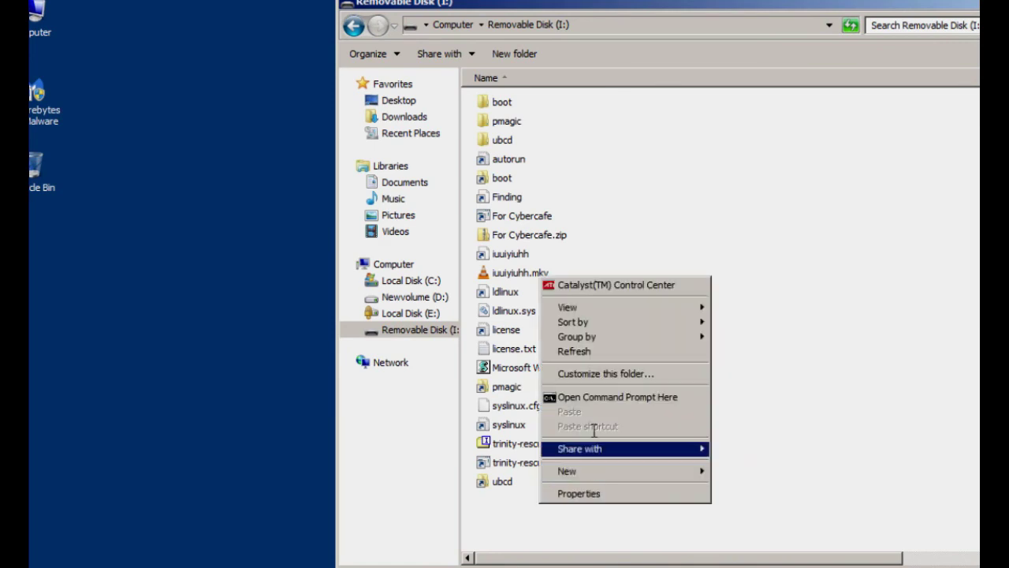
click(587, 353)
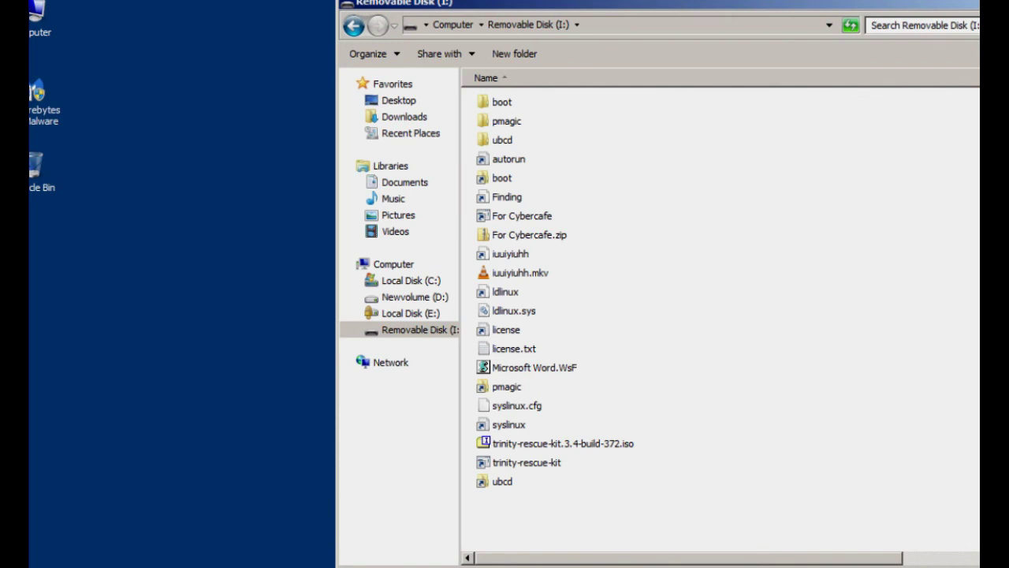
key(alt+F4)
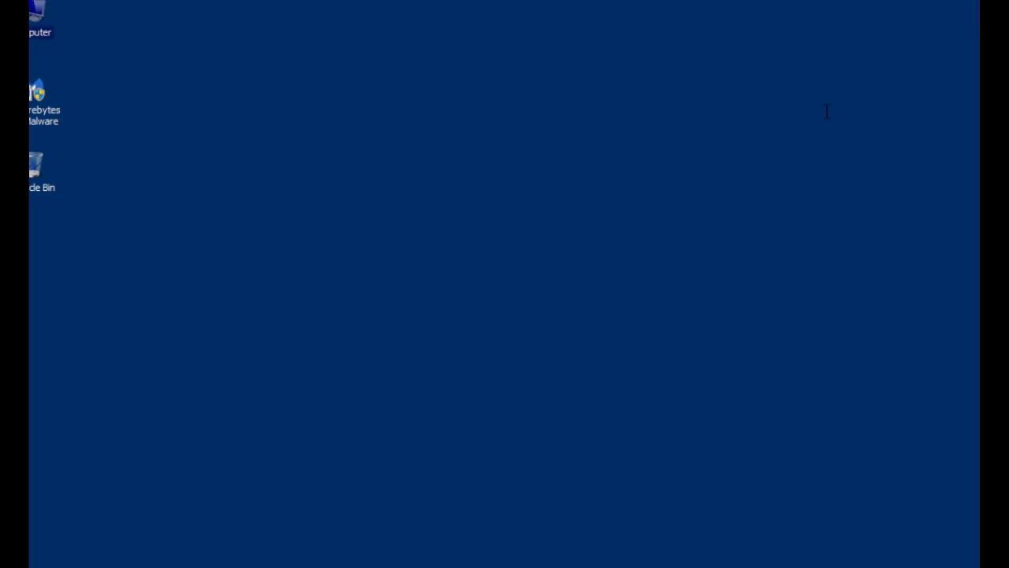